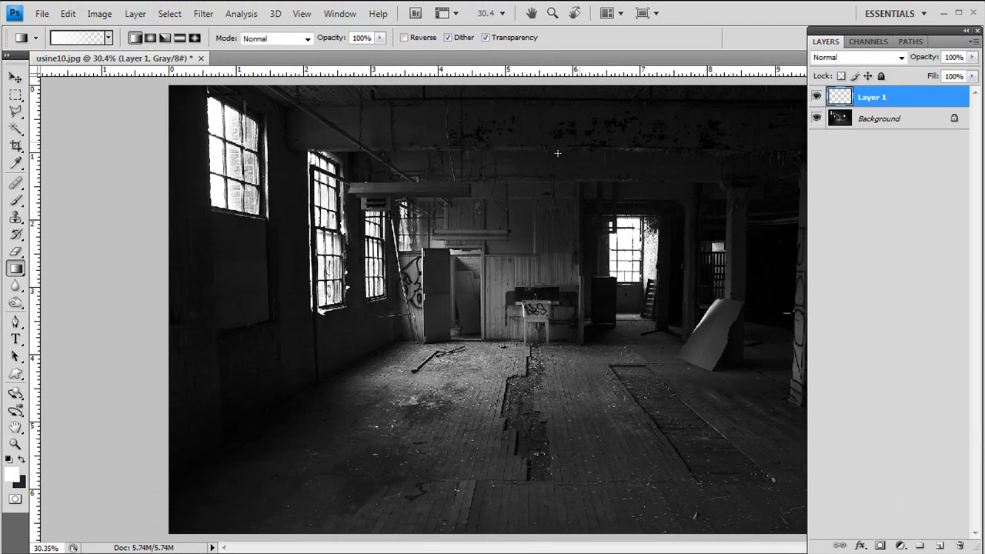
Step: Hide the side panels with F7 to enlarge the canvas view of the factory photo
key(F7)
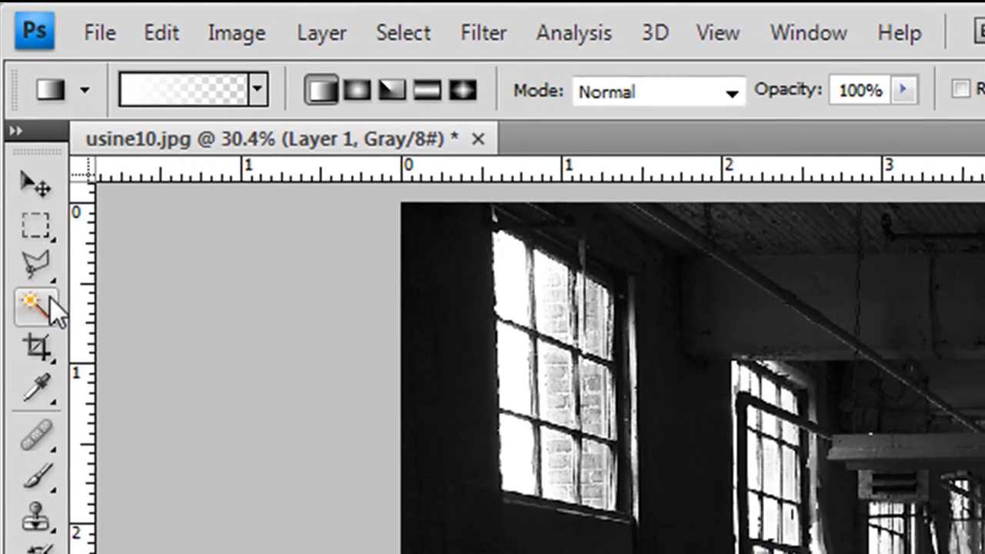
Step: Draw a Polygonal Lasso wedge from the upper-left window corner across the floor past the right edge
click(17, 112)
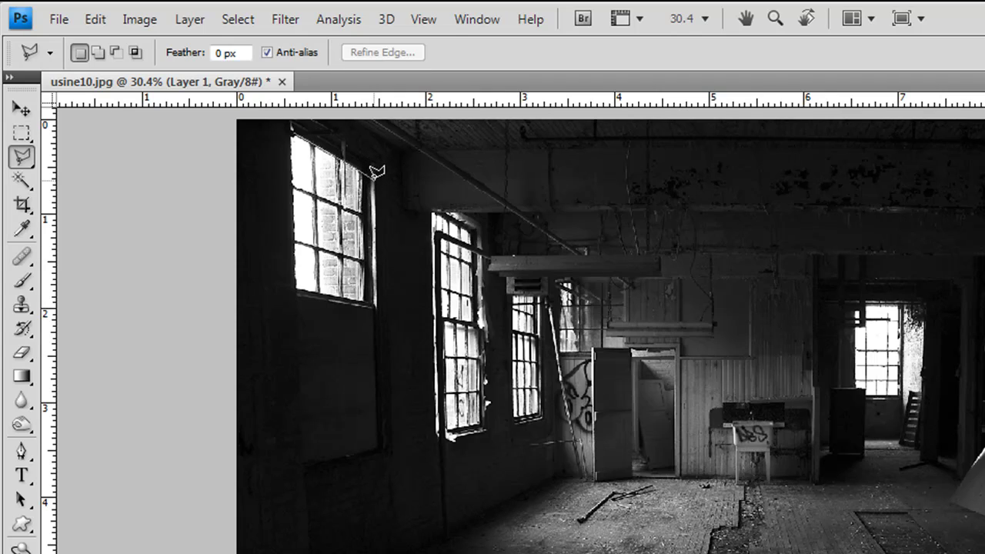
click(377, 171)
double_click(717, 288)
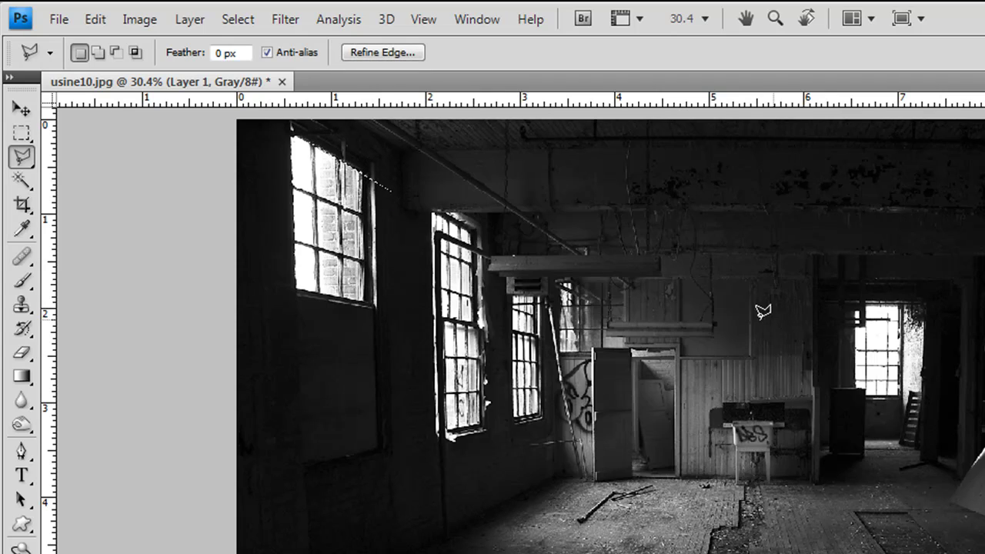
click(356, 171)
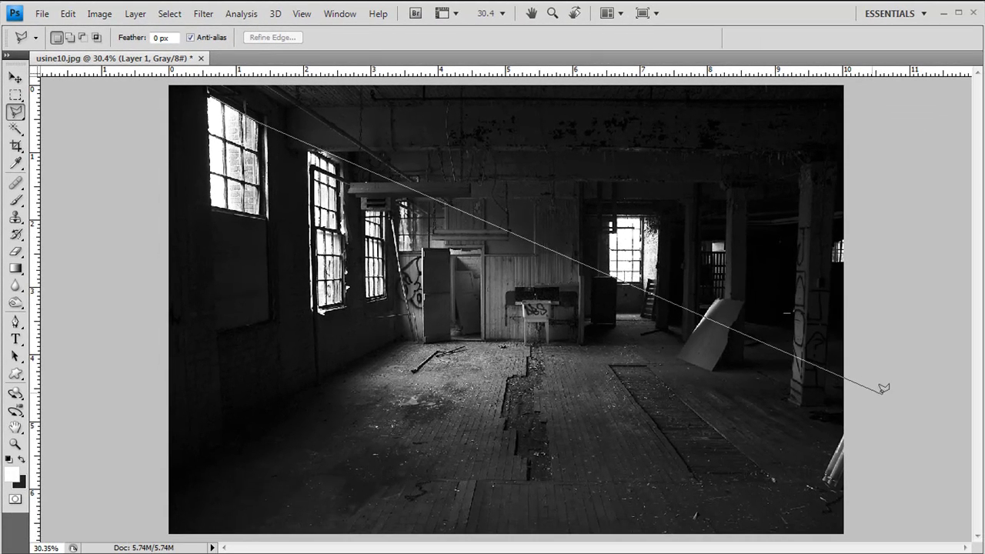
click(882, 394)
click(870, 537)
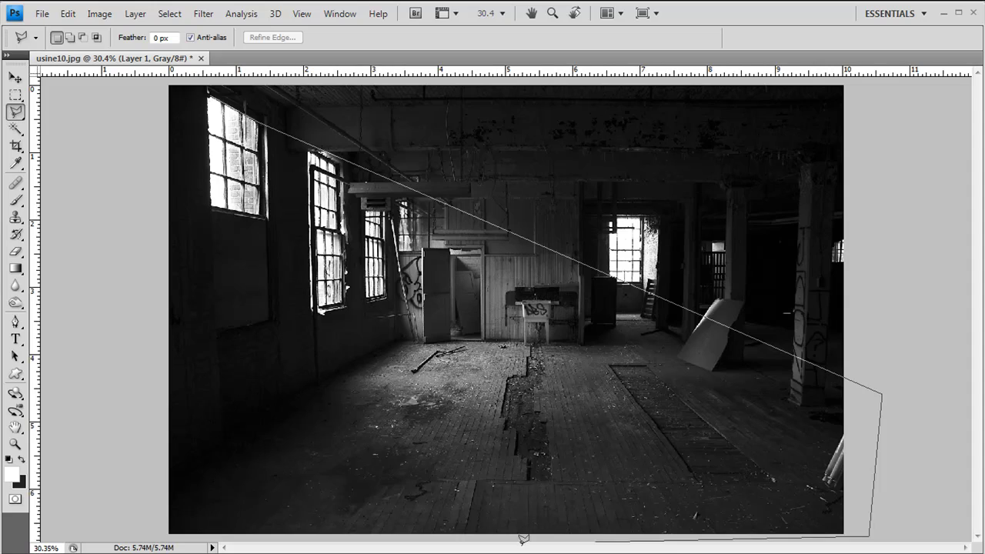
click(316, 536)
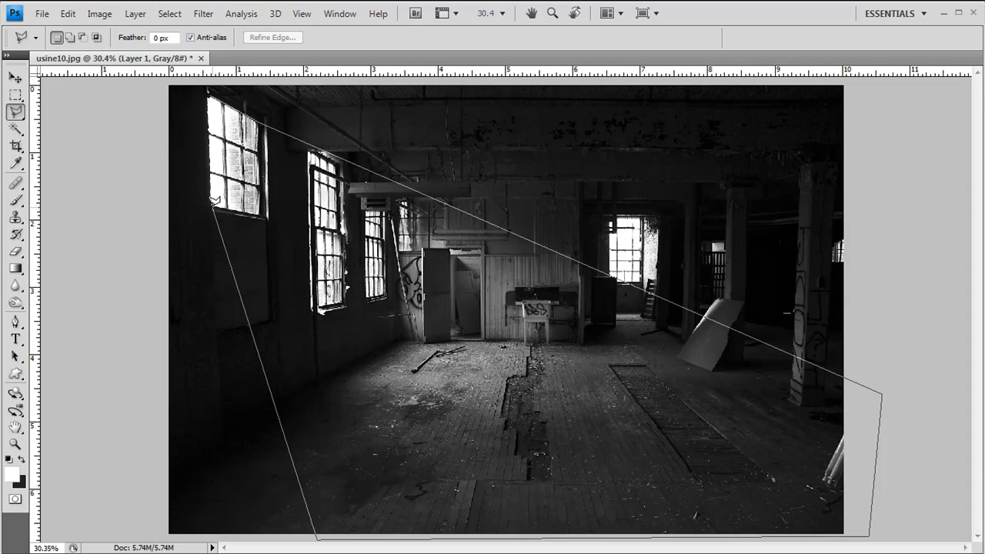
click(213, 207)
click(208, 90)
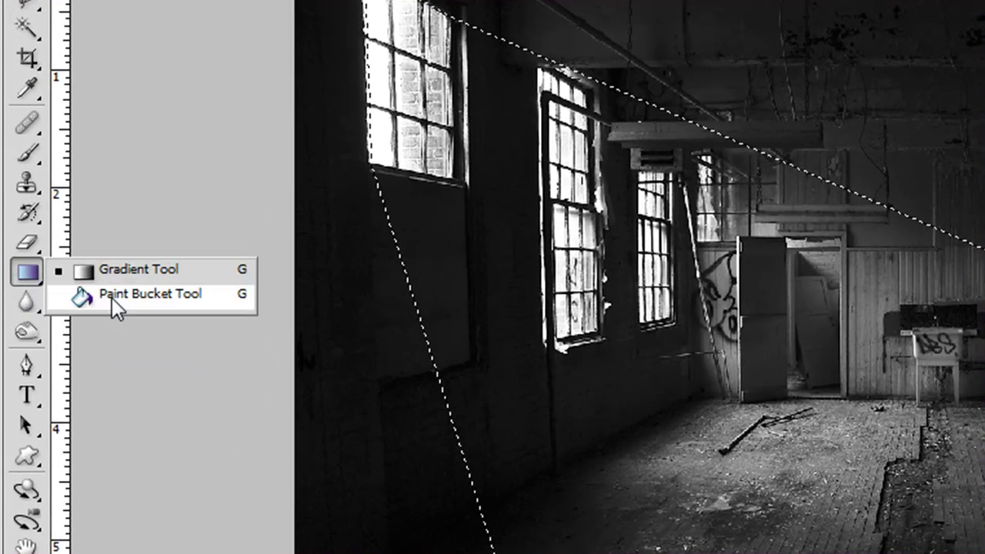
Step: Fill the beam wedge with solid white using the Paint Bucket, then deselect
drag(26, 277, 112, 298)
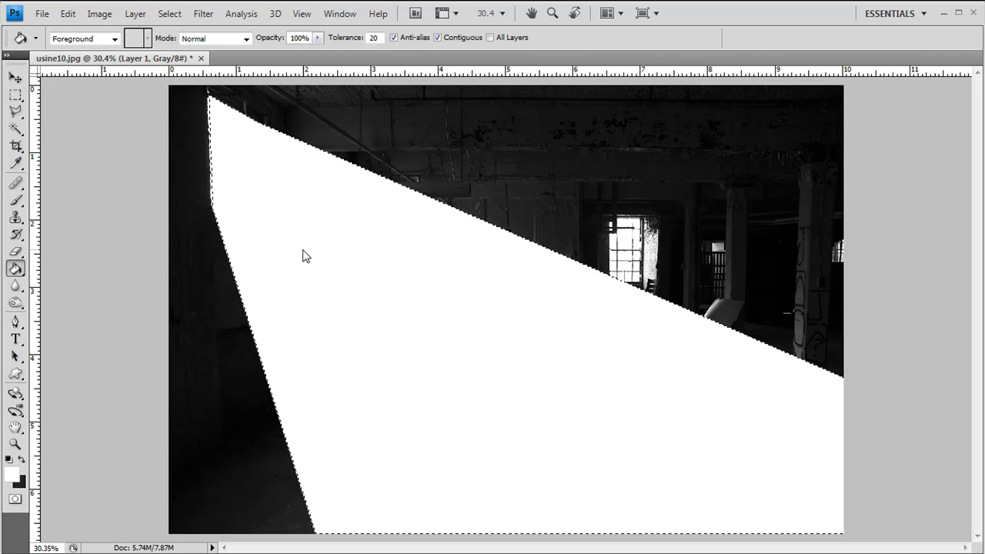
key(ctrl+d)
click(206, 14)
click(210, 21)
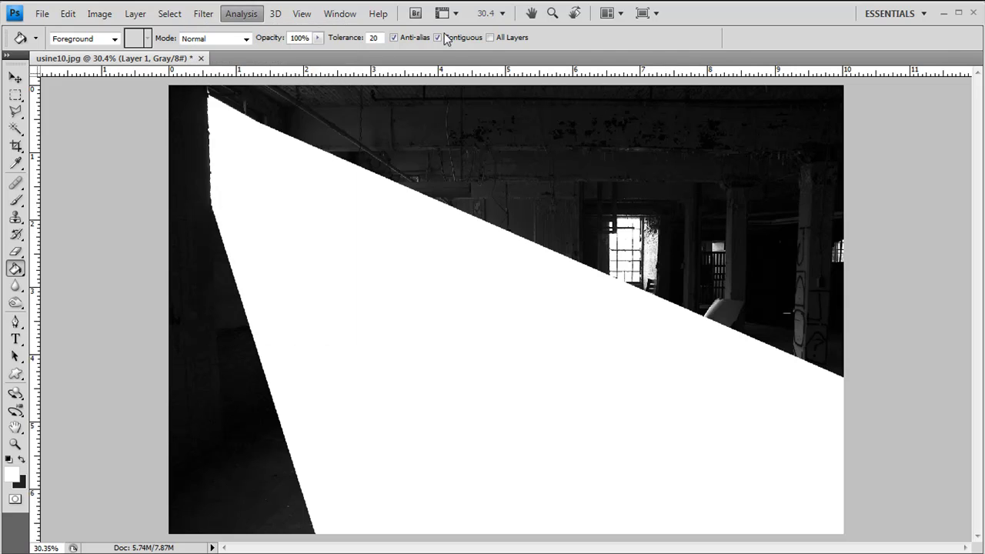
click(302, 14)
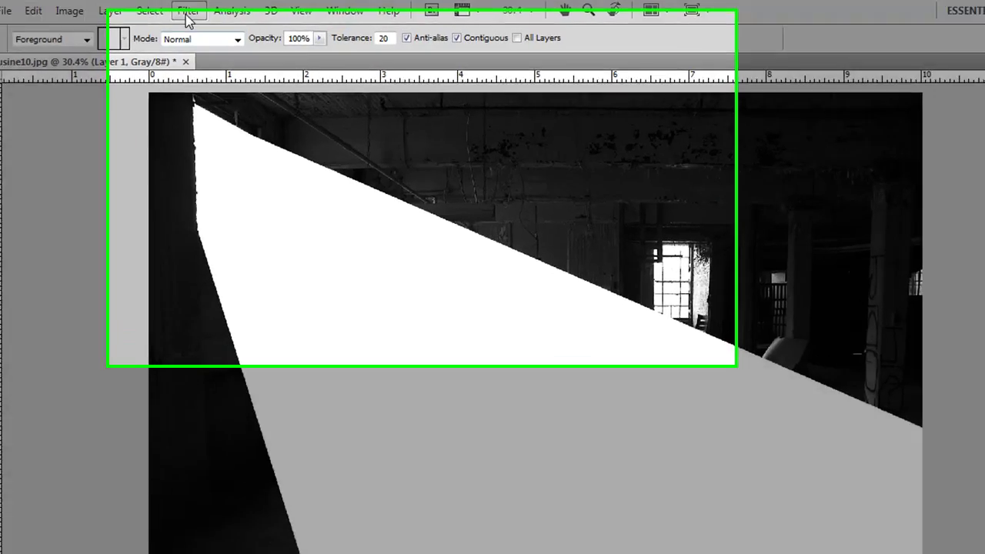
Step: Apply a Gaussian Blur of about 14.8 pixels to the white beam
click(203, 13)
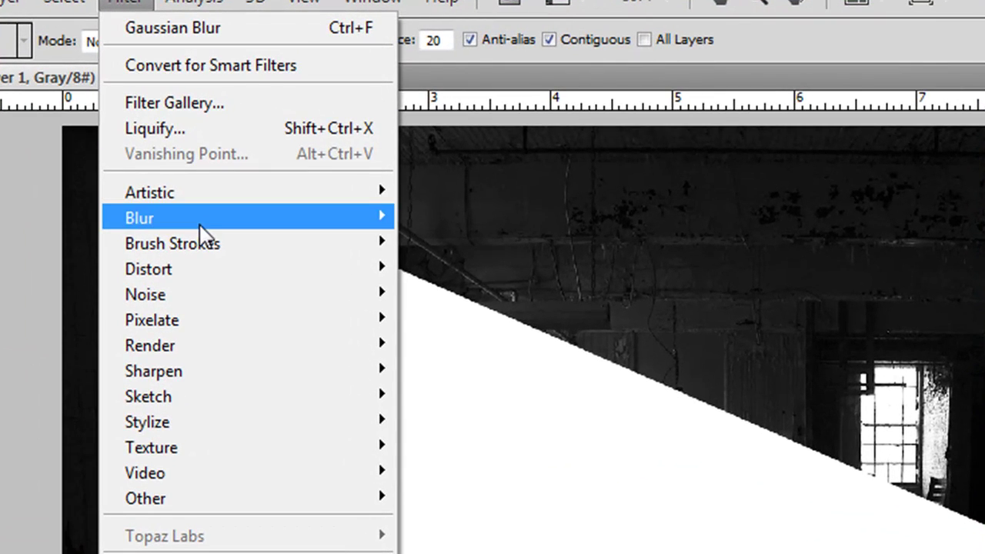
mouse_move(139, 217)
click(495, 318)
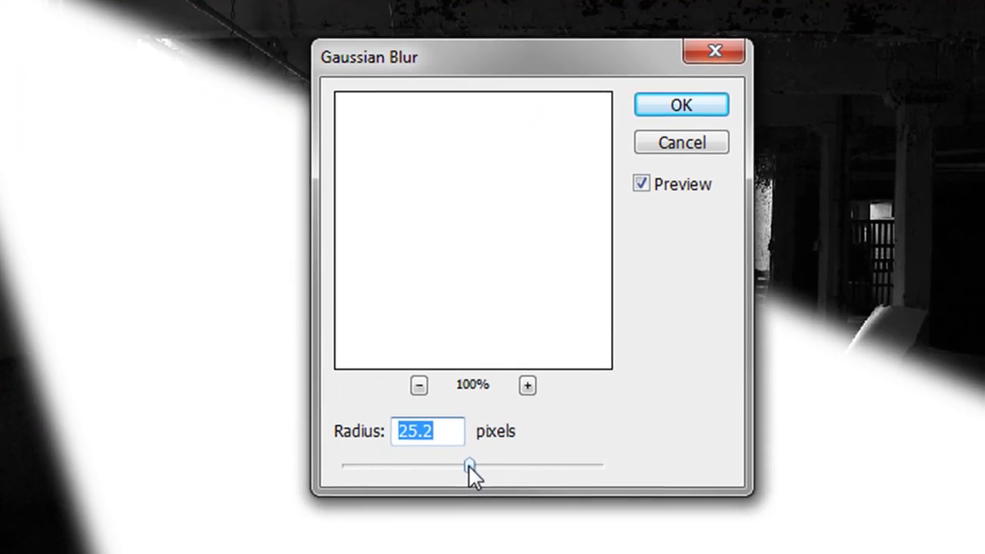
mouse_move(468, 466)
mouse_down()
mouse_move(456, 467)
mouse_move(486, 466)
mouse_move(469, 467)
mouse_up()
click(681, 105)
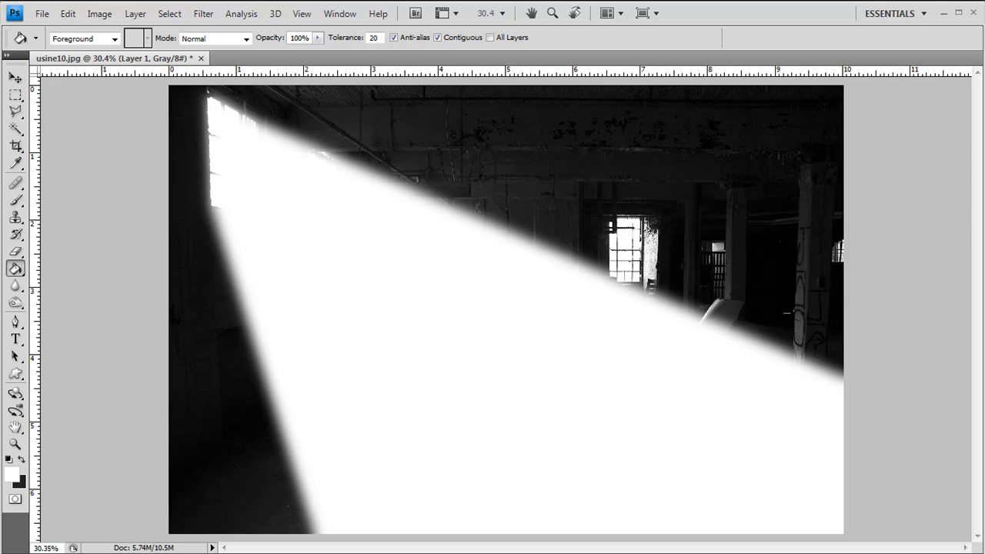
Step: Lower Layer 1's opacity to 25%, then collapse and restore the Layers panel
key(F7)
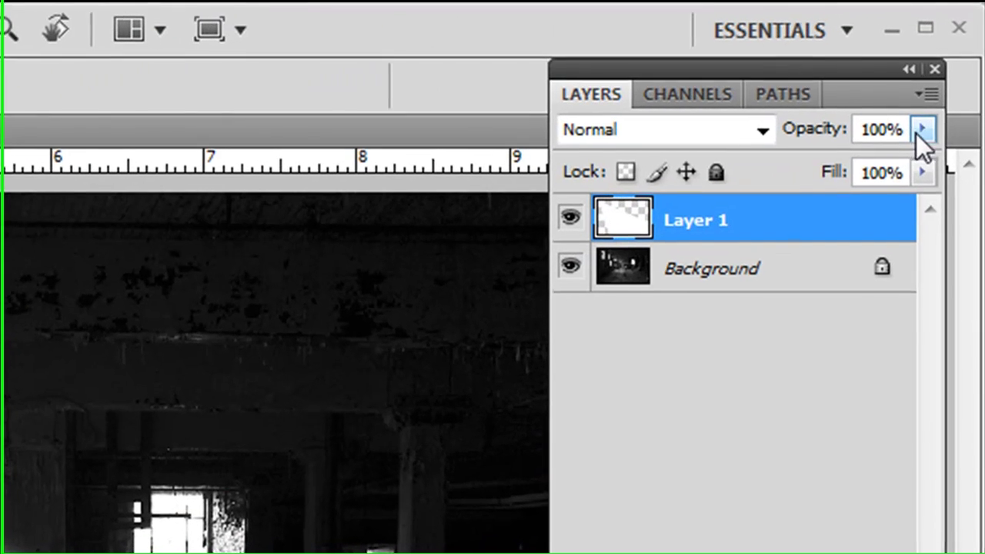
click(926, 60)
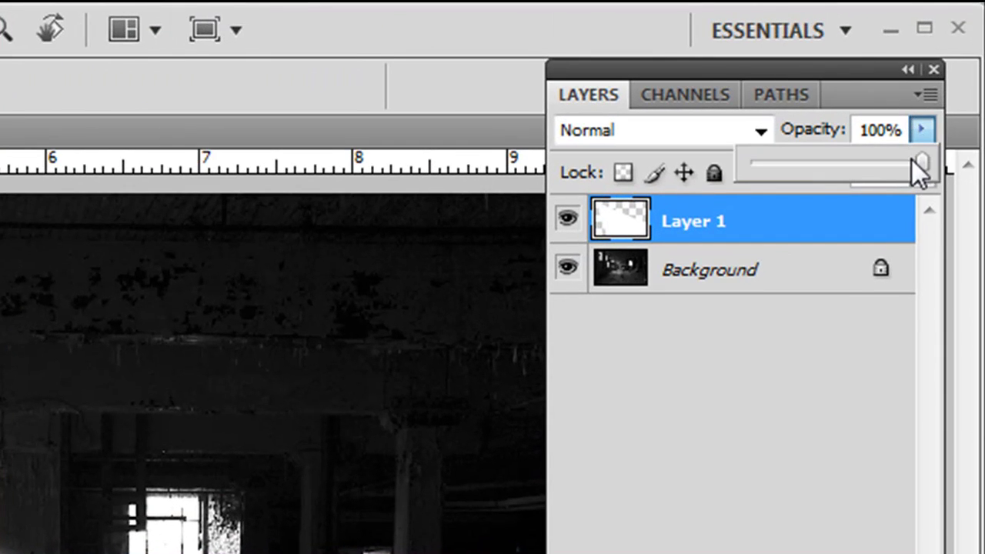
drag(912, 160, 798, 184)
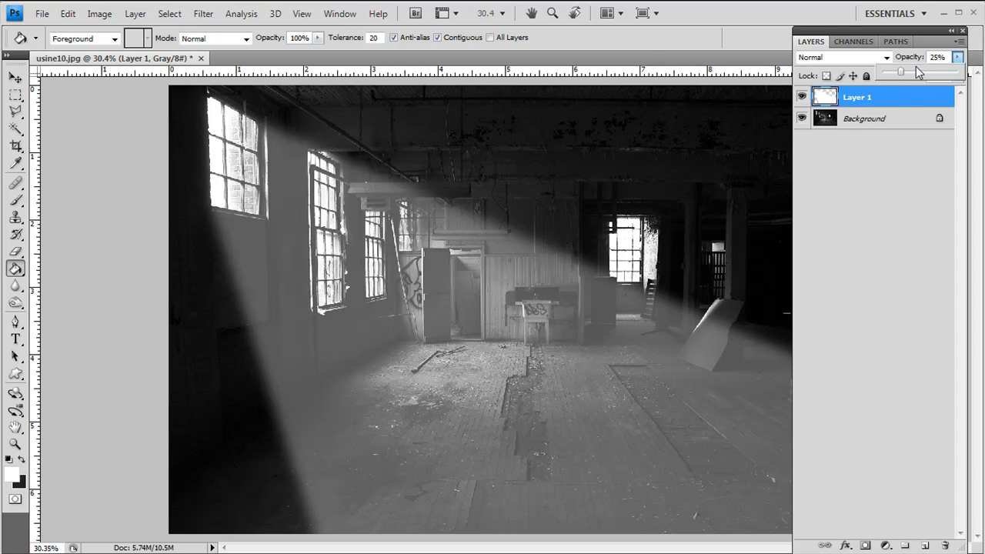
double_click(903, 31)
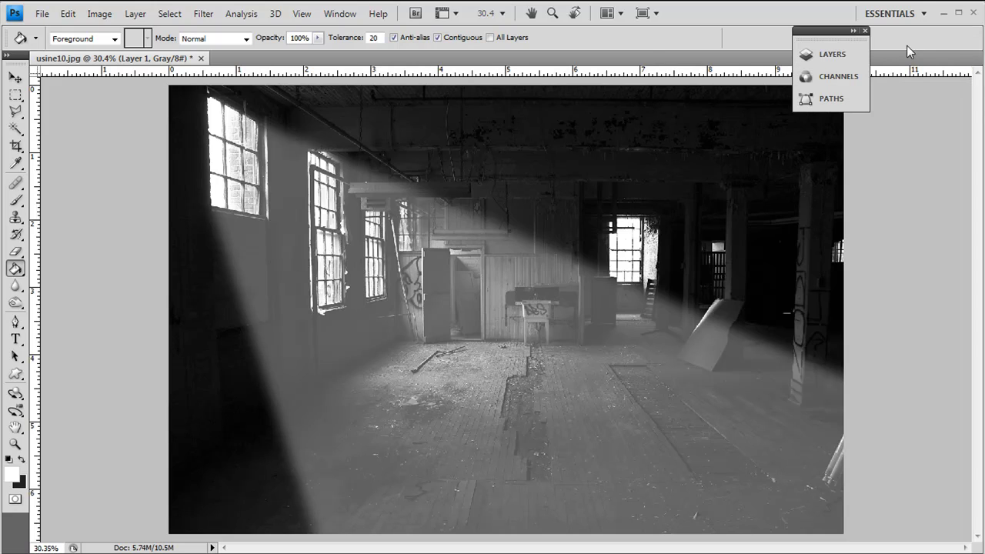
click(865, 31)
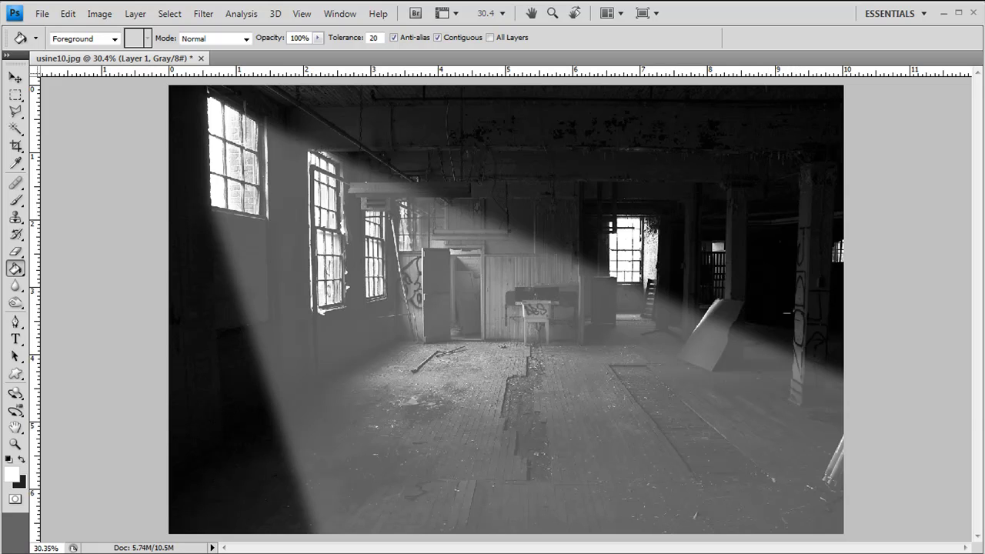
key(F7)
Step: Add a layer mask to the beam layer and choose the Foreground to Transparent gradient preset
drag(892, 30, 908, 19)
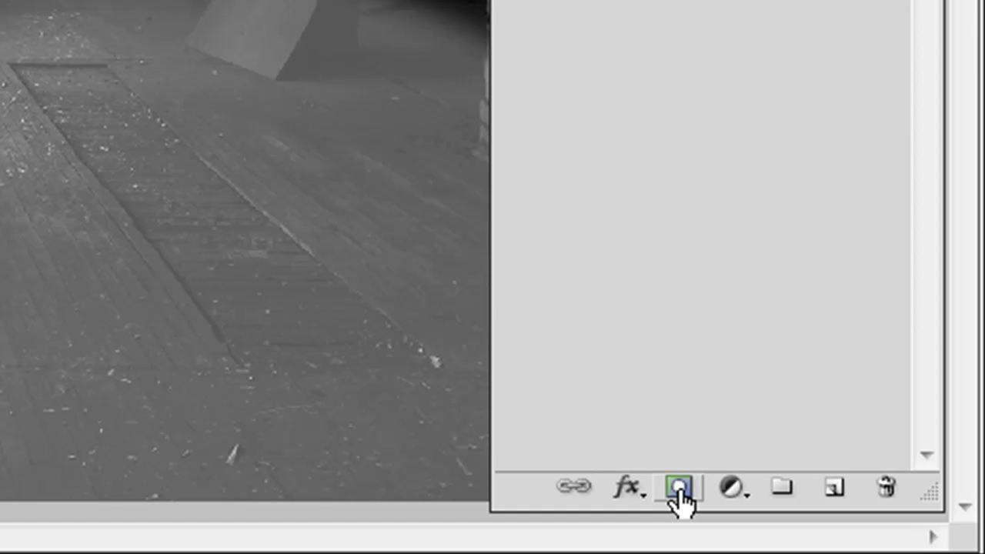
click(681, 492)
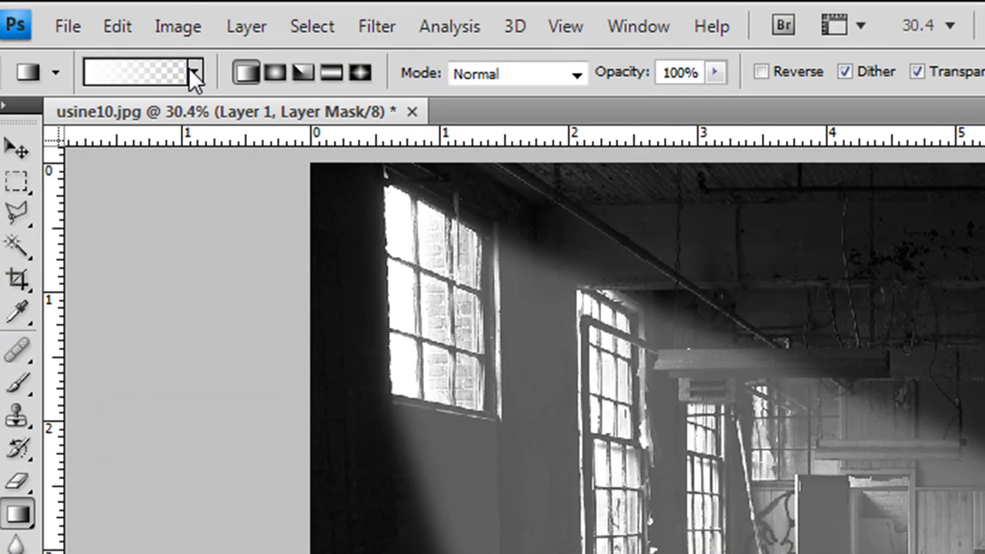
click(195, 73)
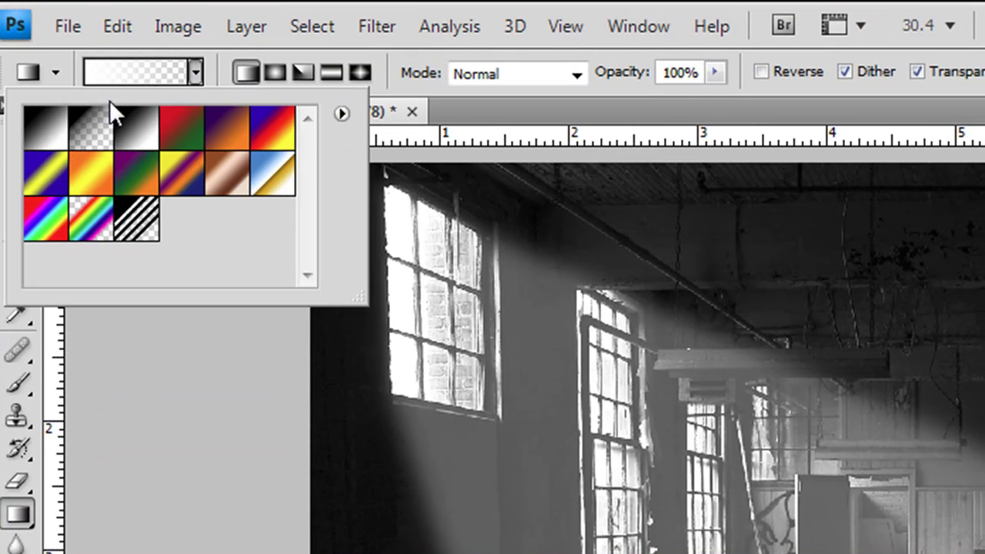
click(92, 135)
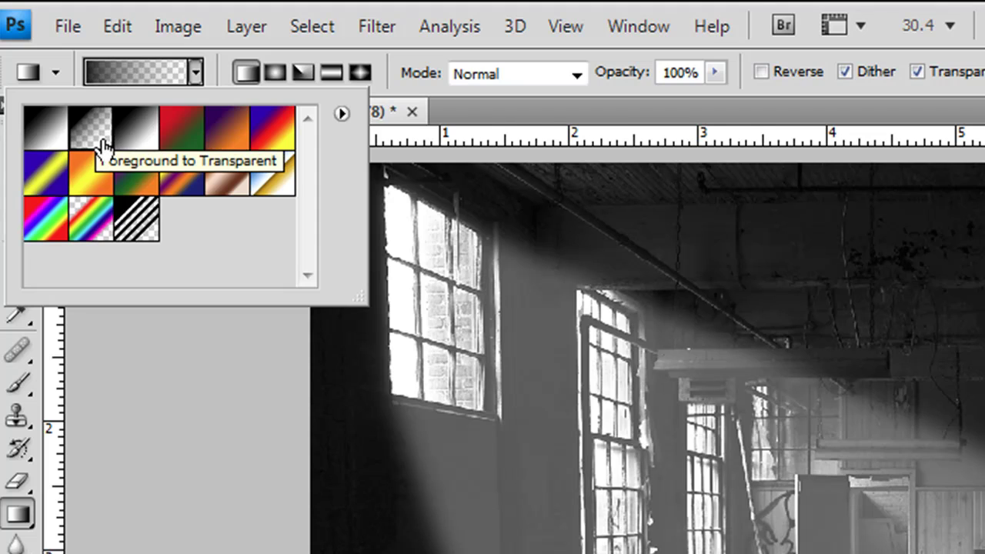
Step: With black-and-white default colours, drag a mask gradient fading the beam toward the bottom-right floor
key(Return)
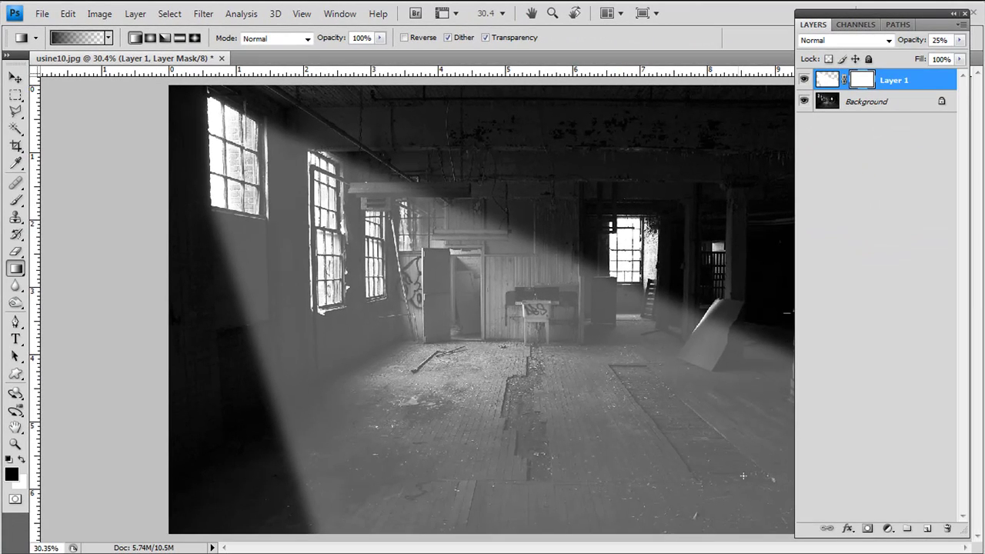
drag(880, 17, 977, 24)
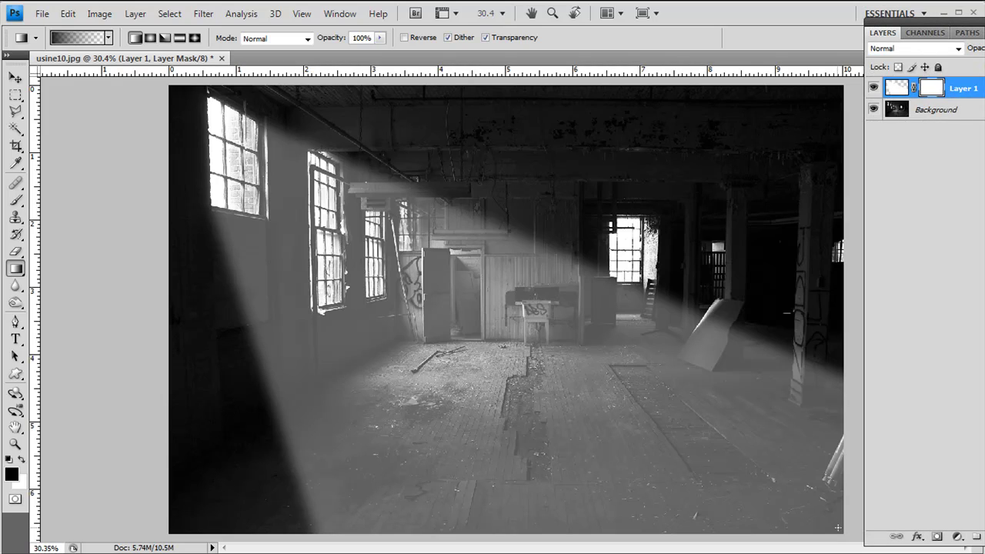
mouse_move(834, 527)
mouse_down()
mouse_move(628, 425)
mouse_move(457, 306)
mouse_up()
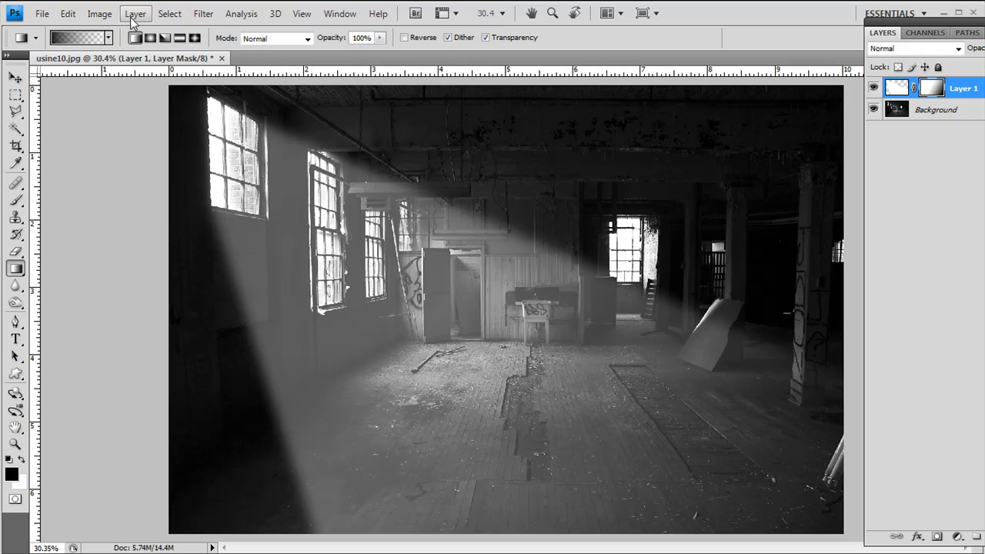
Step: Convert the image to RGB Color mode, choosing Don't Flatten to keep the layers
click(99, 13)
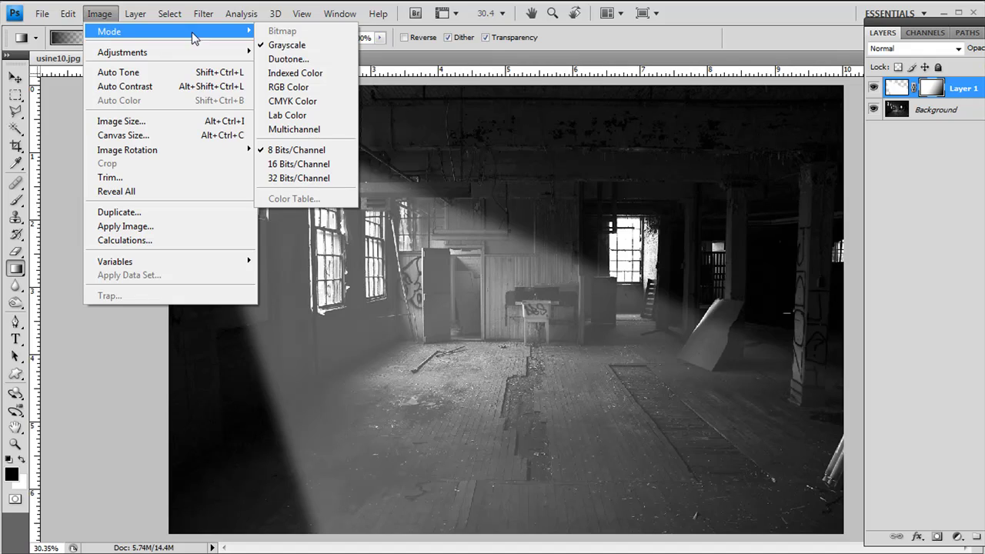
mouse_move(109, 31)
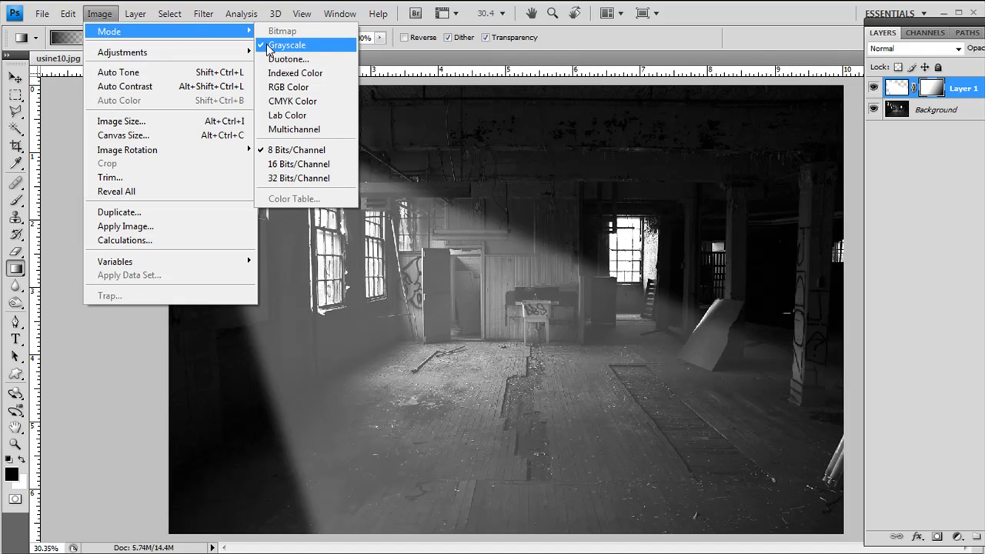
click(288, 87)
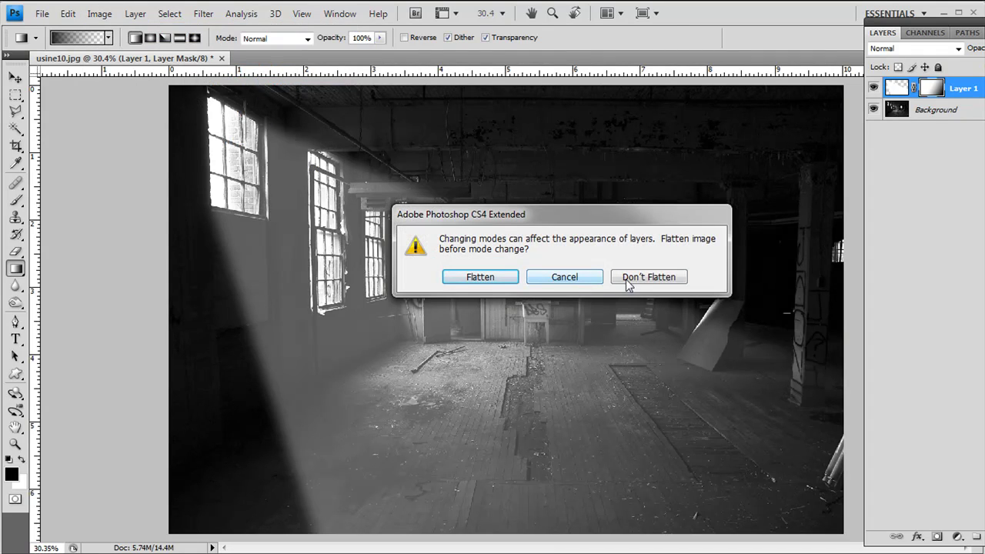
click(653, 281)
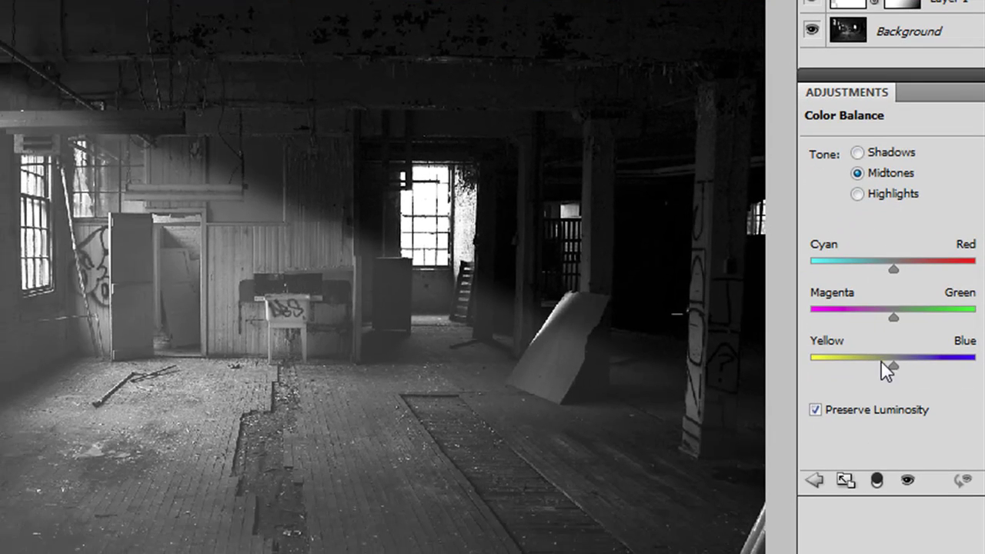
Step: Shift the Color Balance midtones toward Yellow, then toggle layer visibility to compare before and after
drag(893, 363, 873, 362)
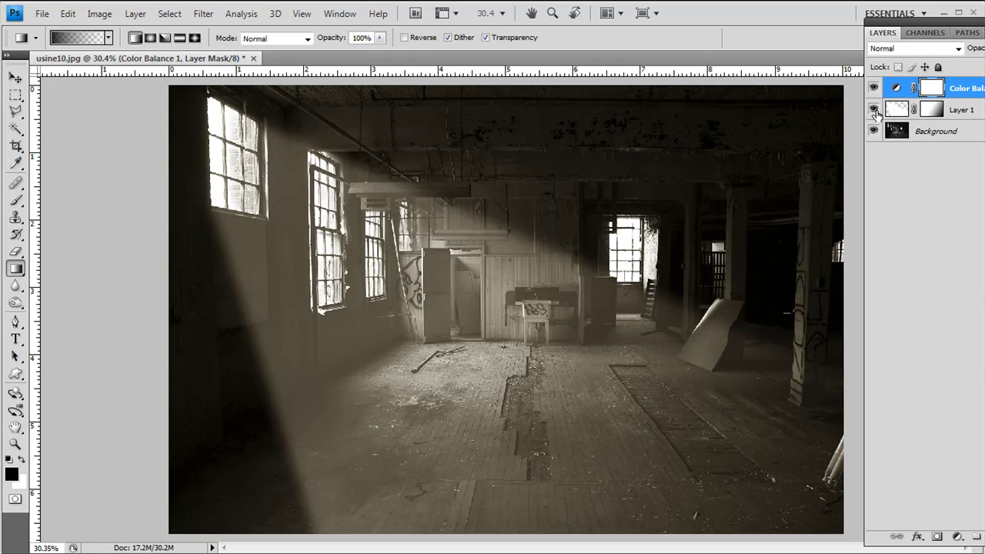
drag(875, 108, 876, 88)
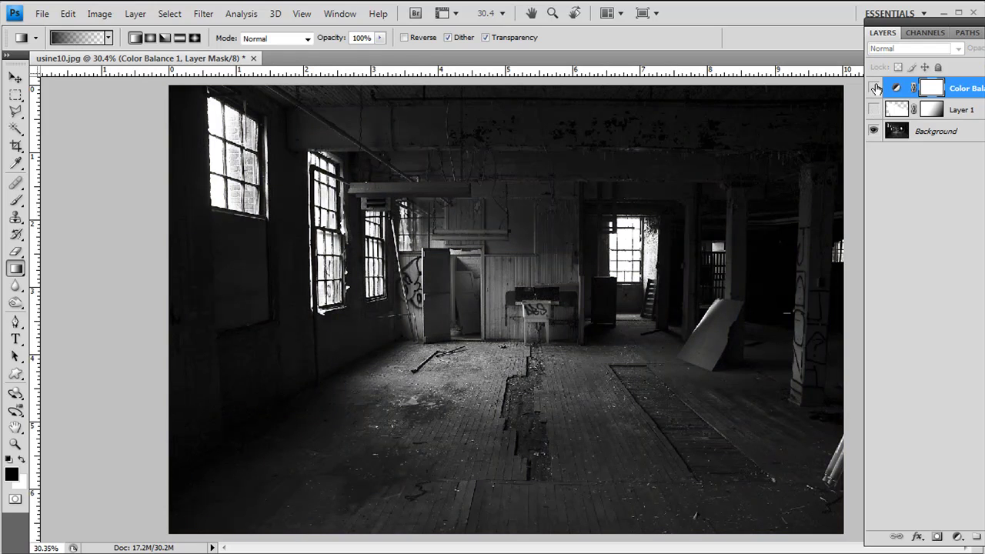
click(874, 110)
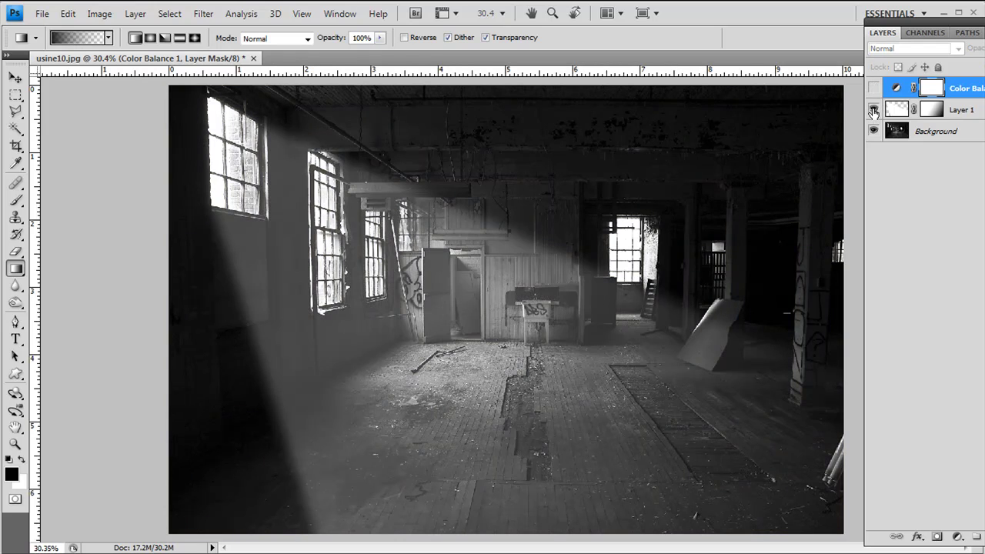
click(873, 88)
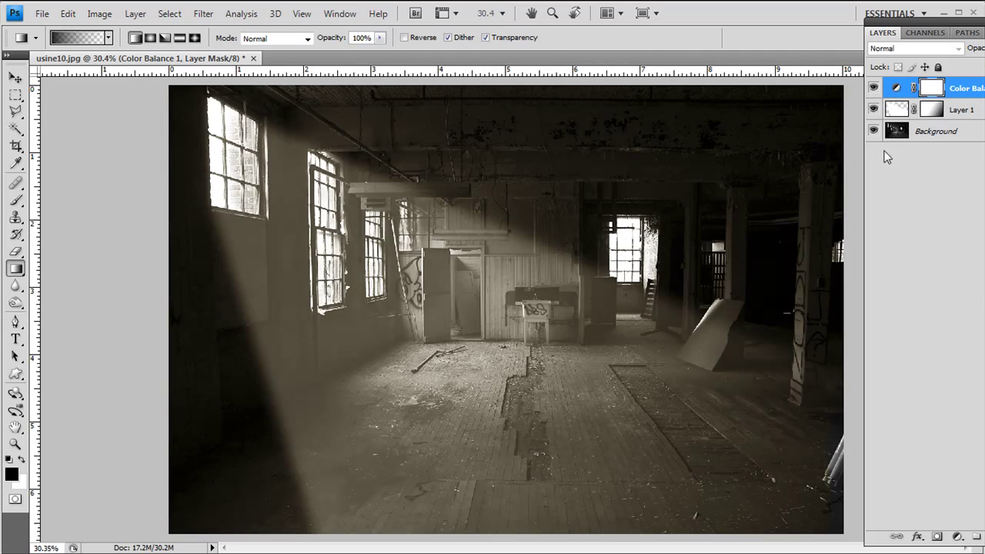